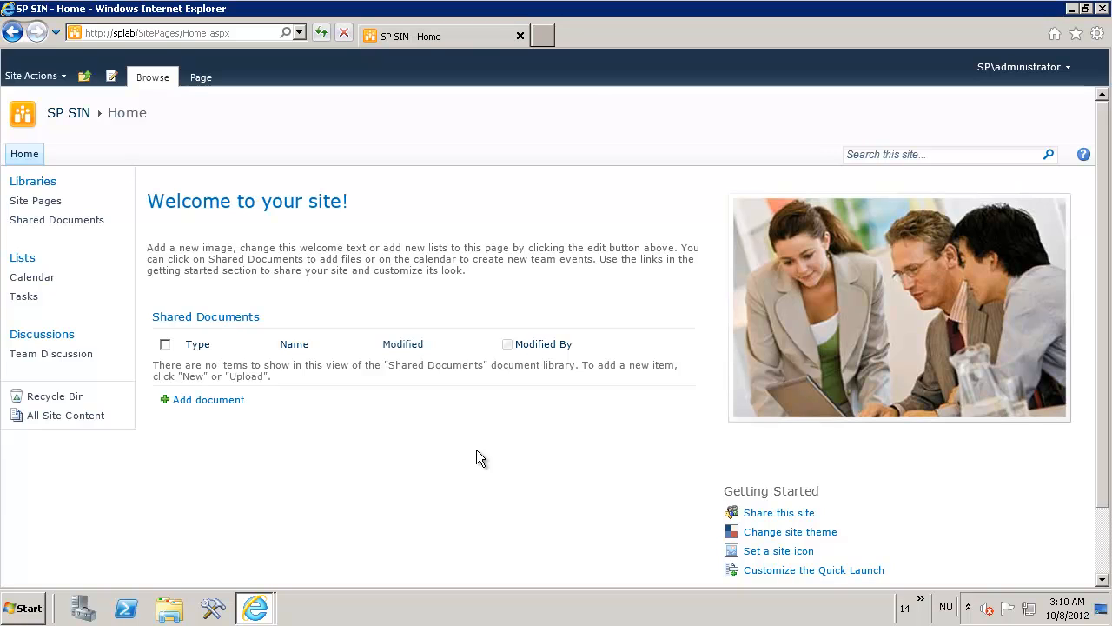
Open the SharePoint site's settings page
left_click(62, 73)
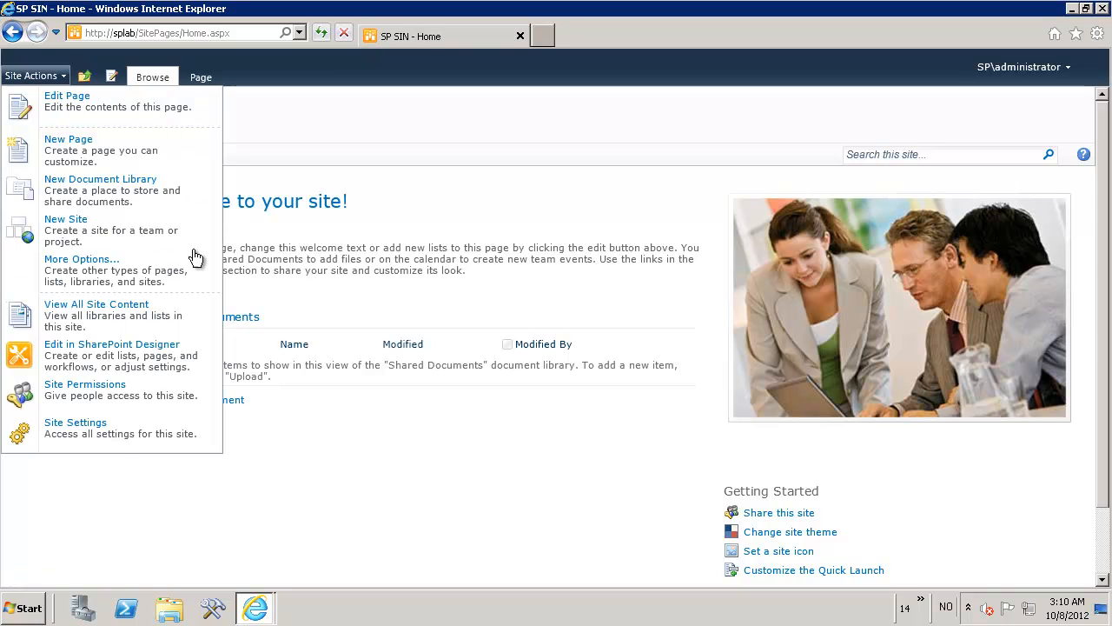
left_click(122, 431)
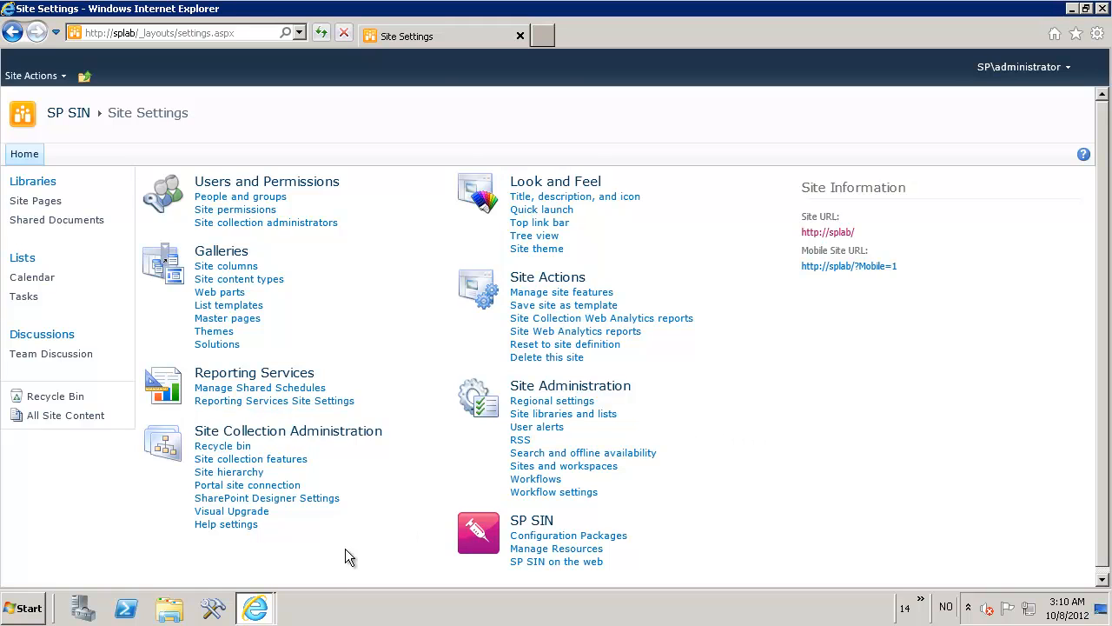
Switch to the CodePlex project page for SP SIN, review the SP SIN 1.1 release downloads, and close that browser window
mouse_move(257, 613)
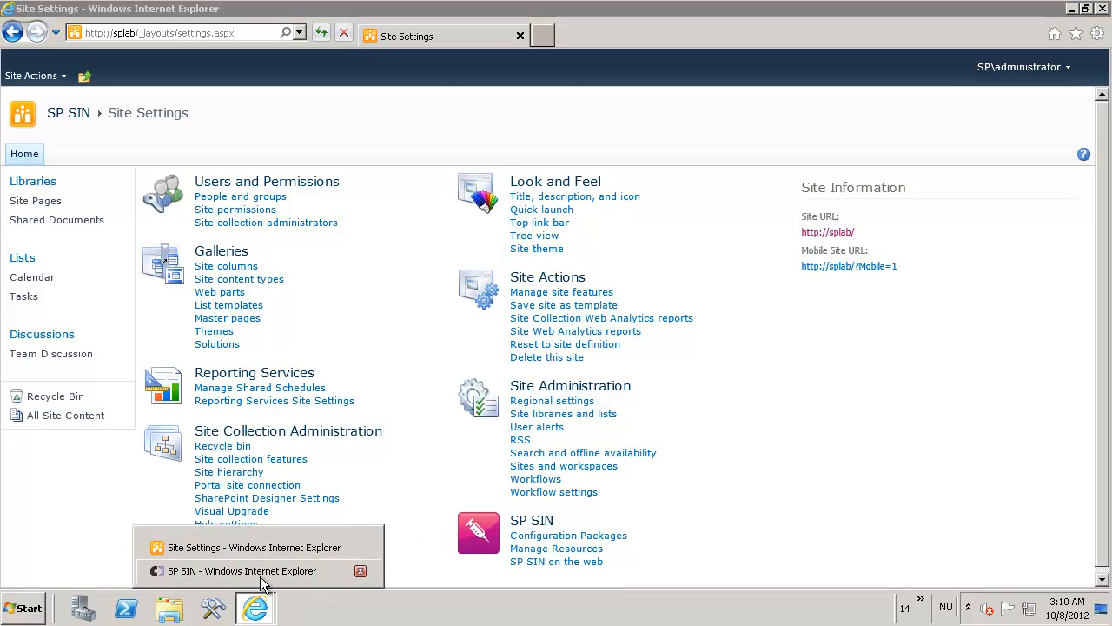
left_click(352, 569)
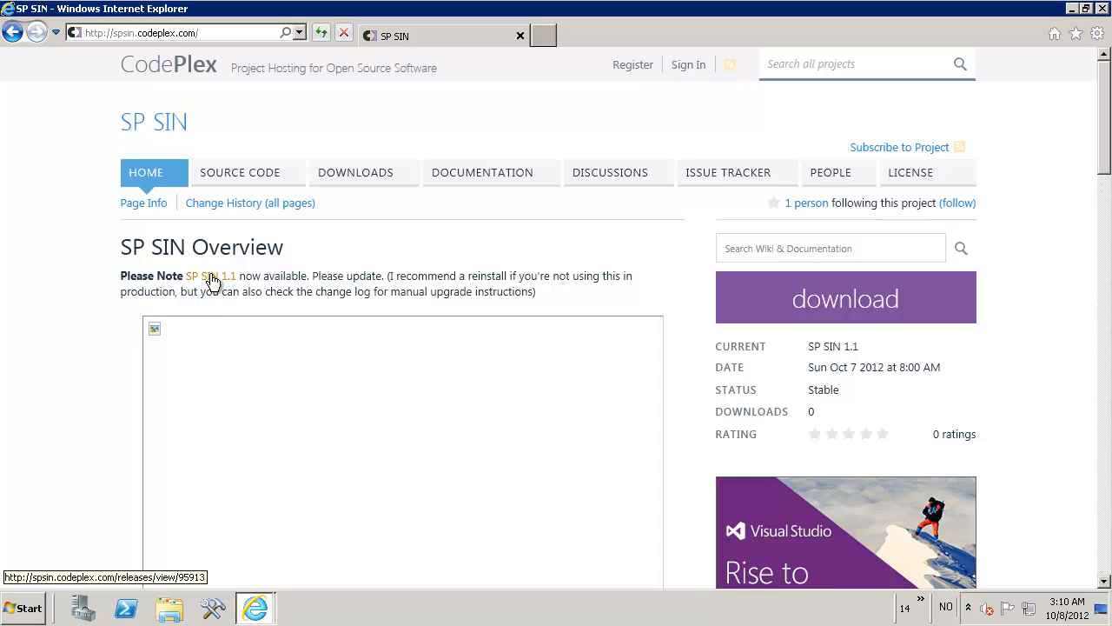
left_click(212, 276)
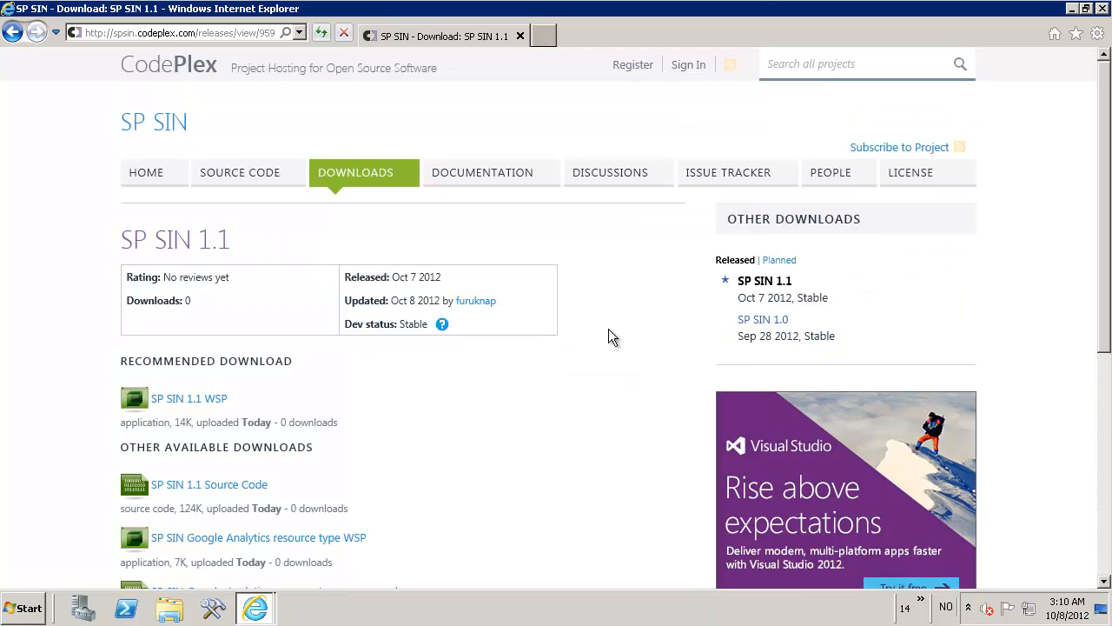
scroll(550, 339, "down", 1)
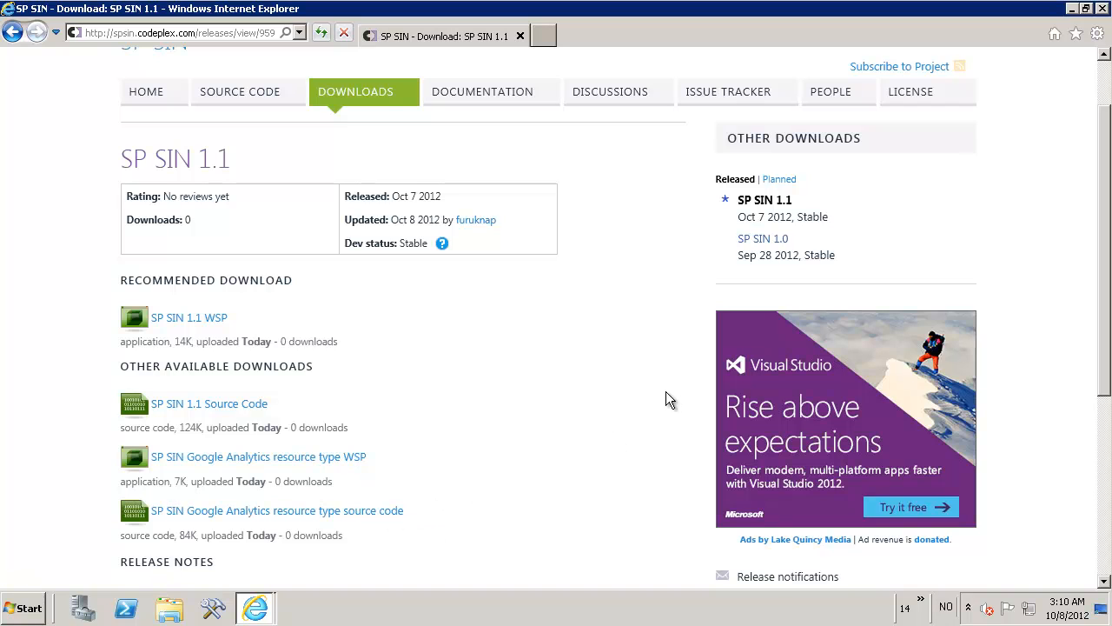
left_click(1101, 9)
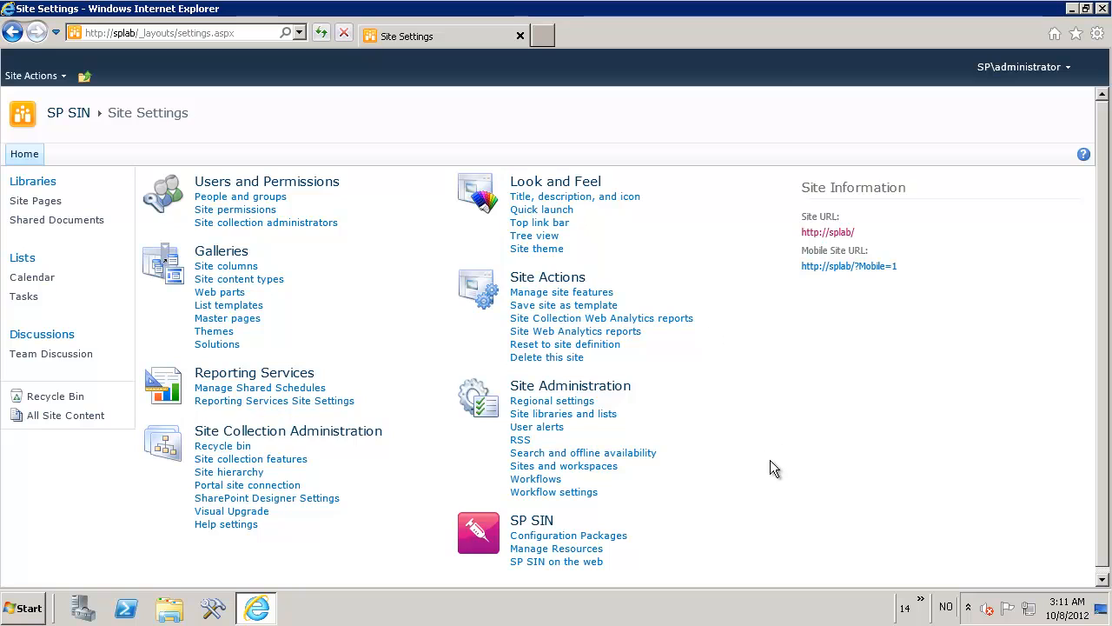
Open the SP SIN resource management list and check which resource types can be created
left_click(565, 551)
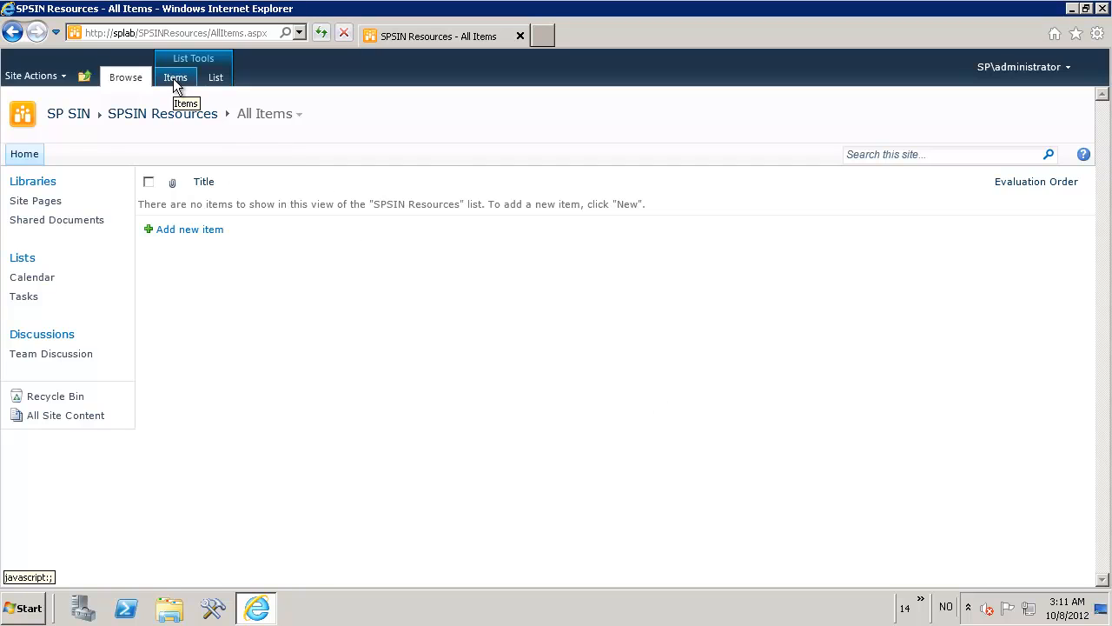
left_click(175, 77)
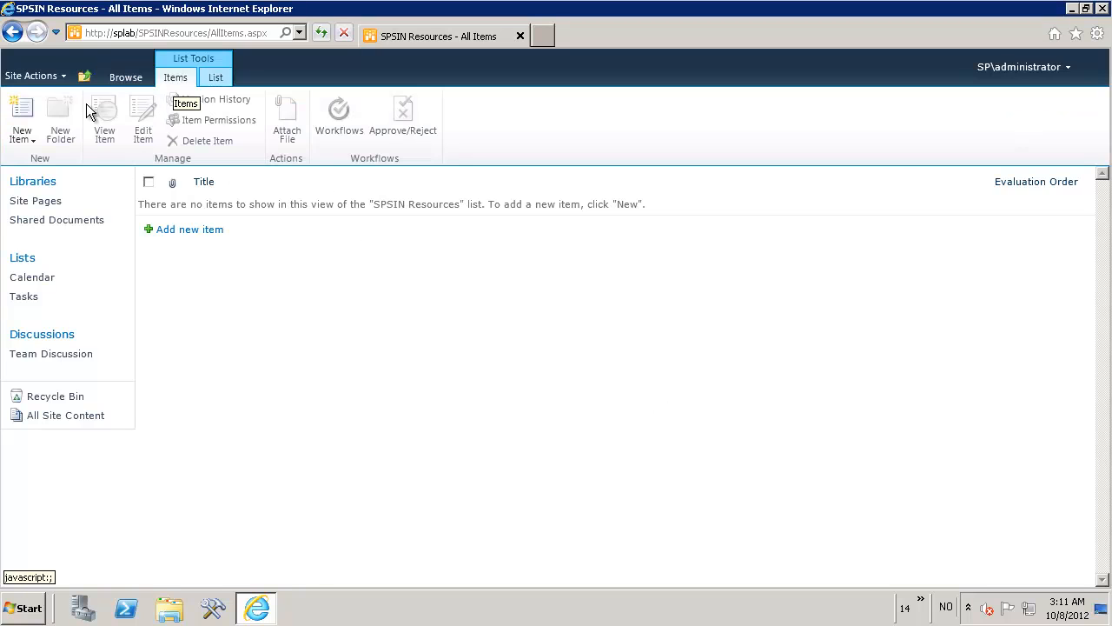
left_click(24, 139)
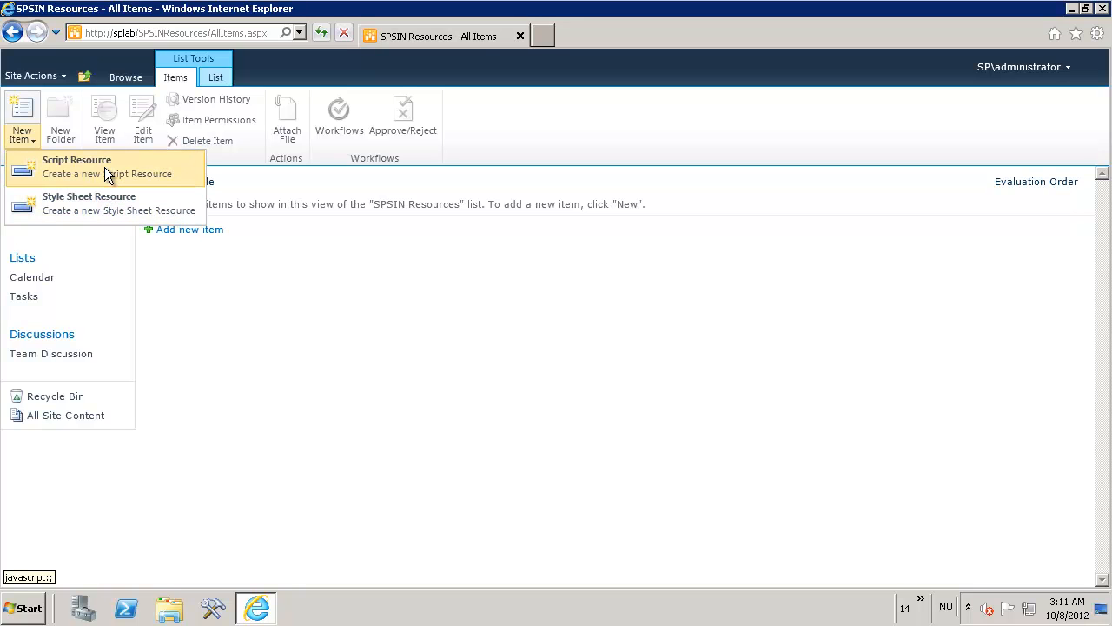
left_click(58, 75)
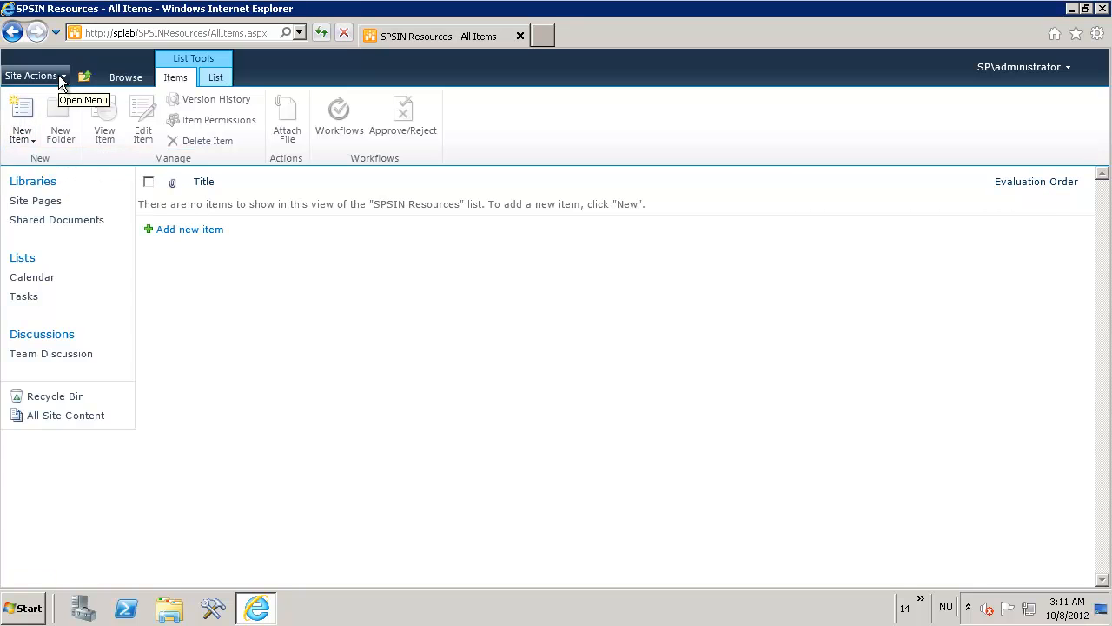
Activate the SP SIN Google Analytics Setup feature among the site features
left_click(58, 74)
left_click(106, 434)
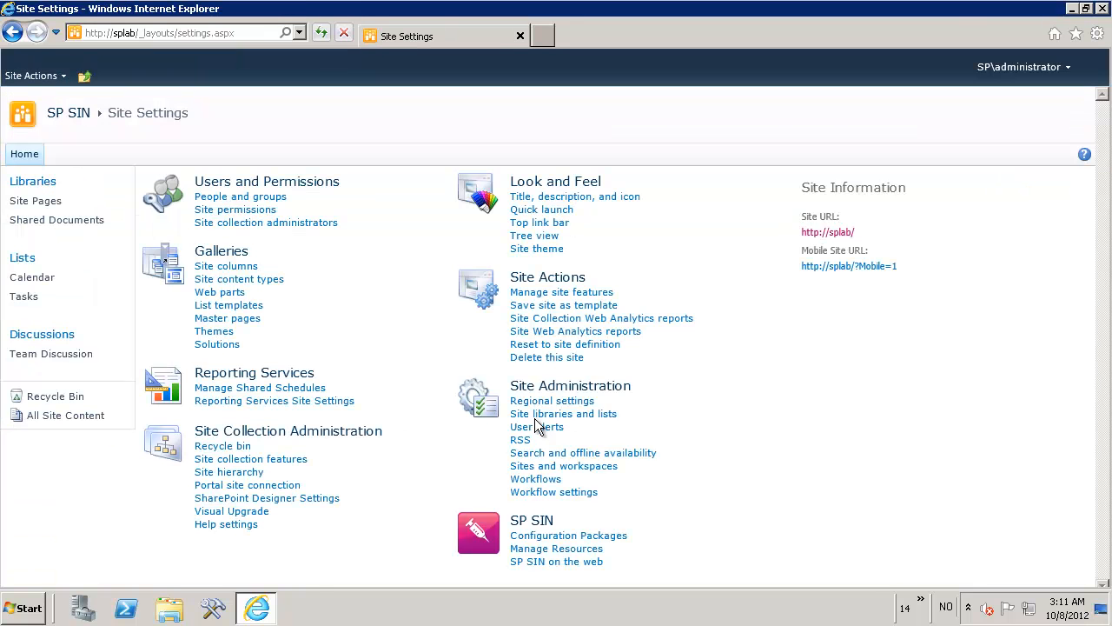
left_click(553, 294)
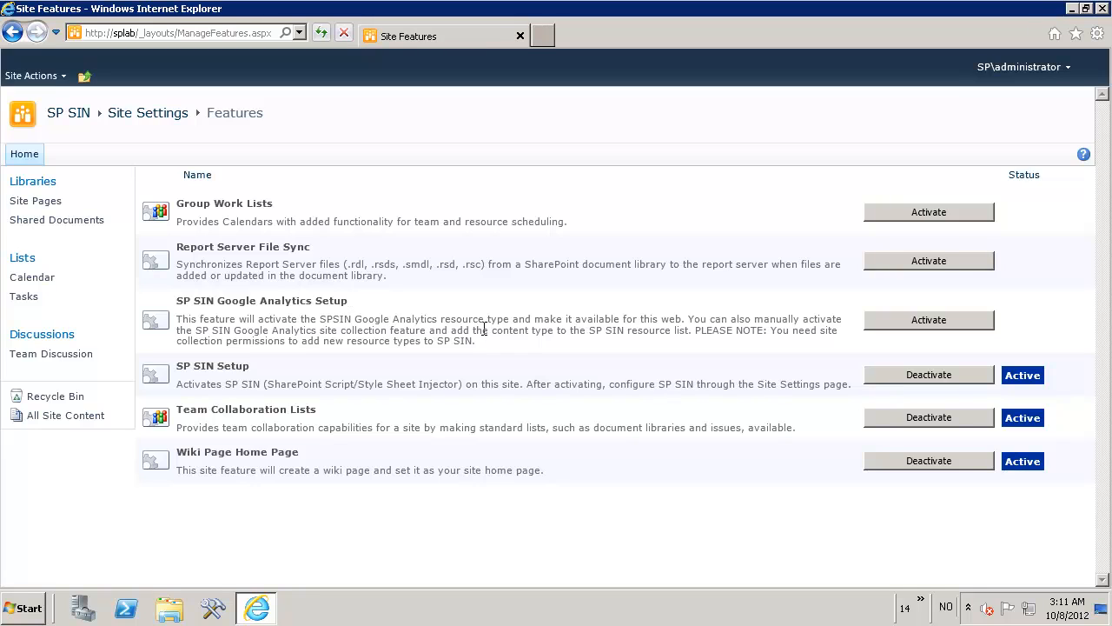
left_click(904, 319)
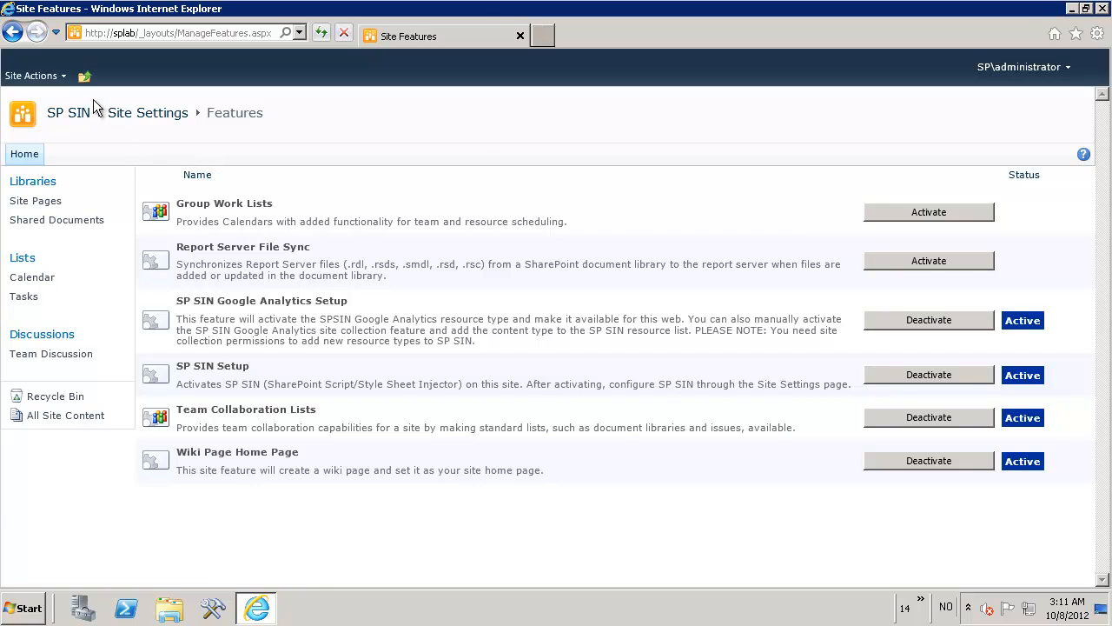
Return to the SP SIN resources list through the site settings and show its item commands
left_click(56, 79)
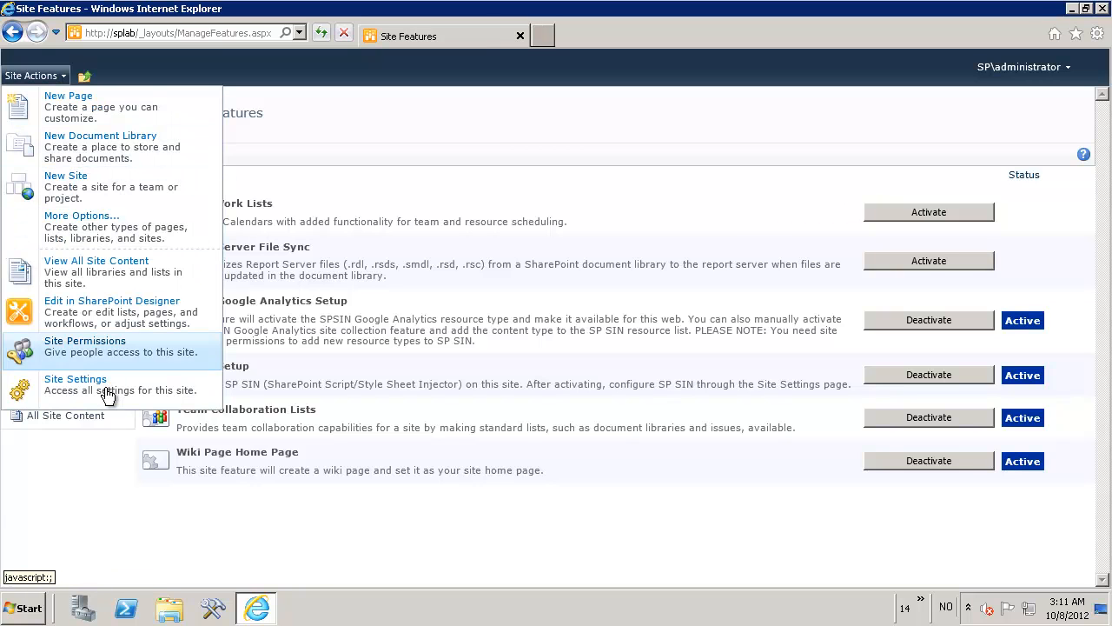
left_click(197, 396)
left_click(547, 549)
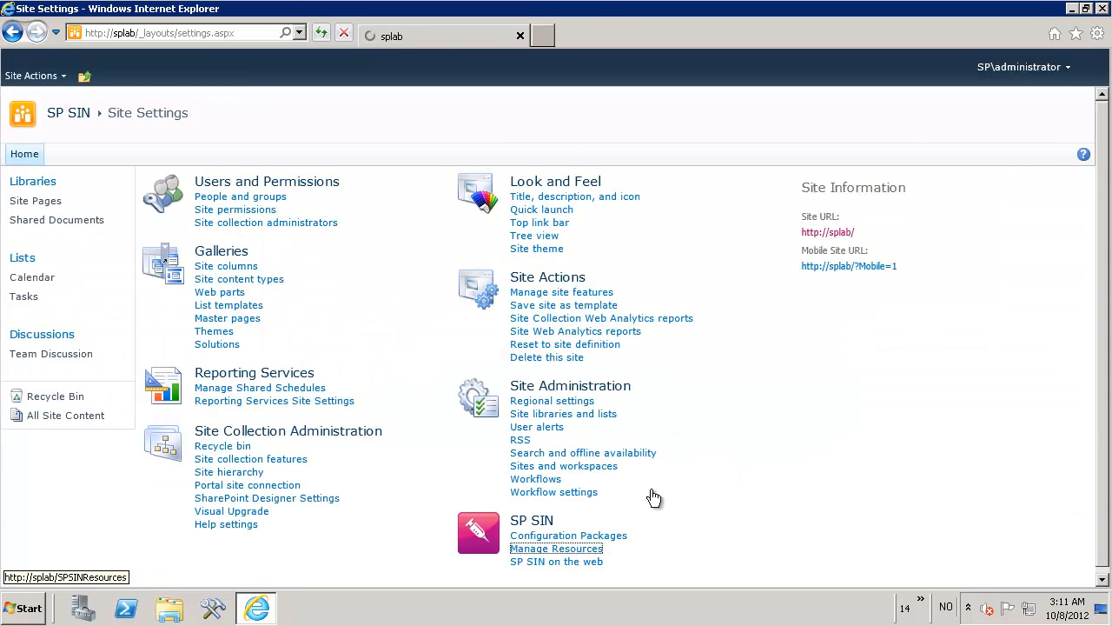
left_click(174, 77)
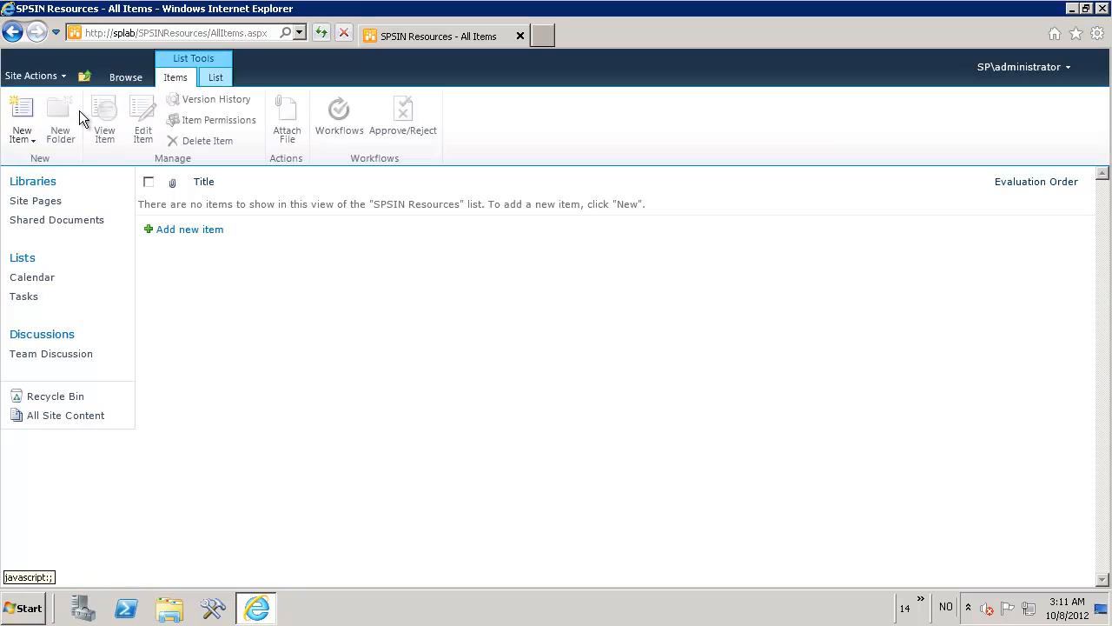
Create a Google Analytics Resource Type item titled GA, enter the Google Analytics UID, and save it
left_click(28, 133)
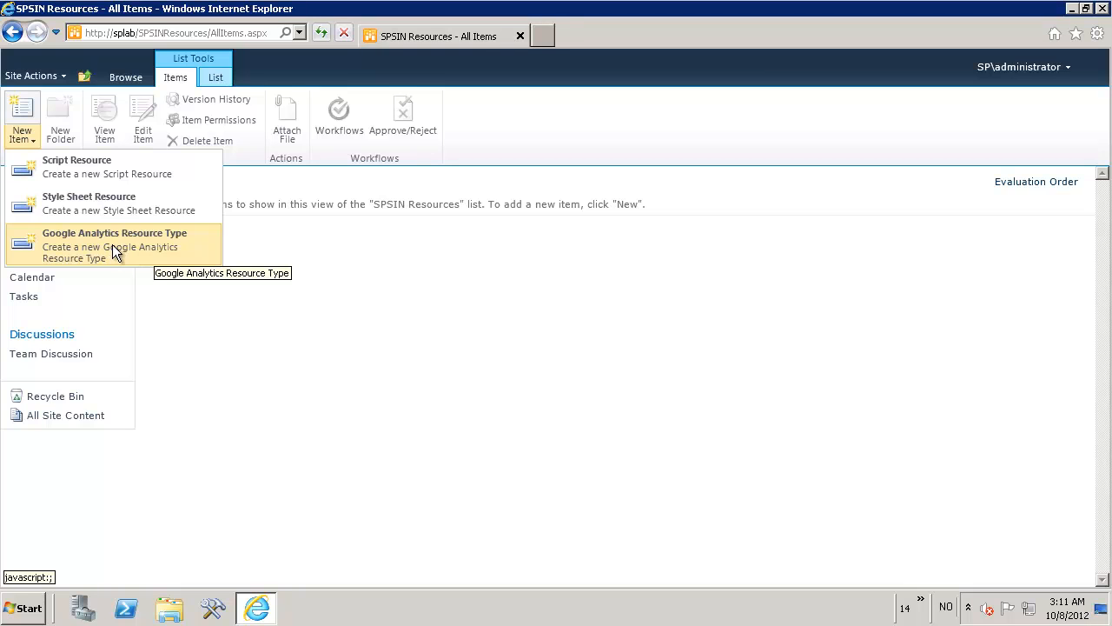
left_click(112, 244)
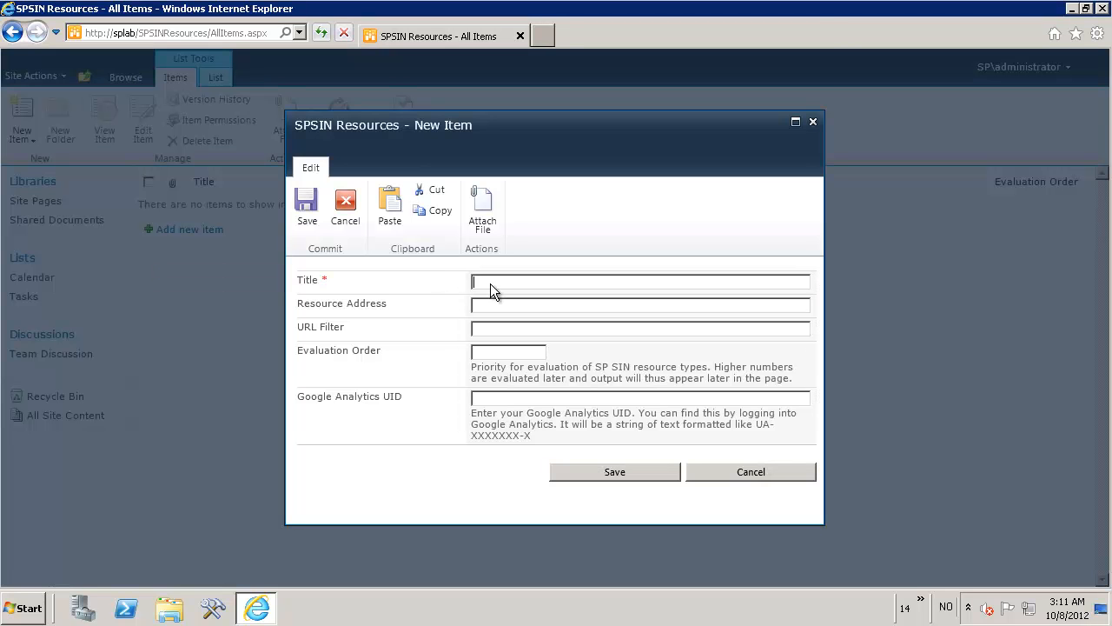
type("GA")
left_click(557, 394)
type("UA-1234-1")
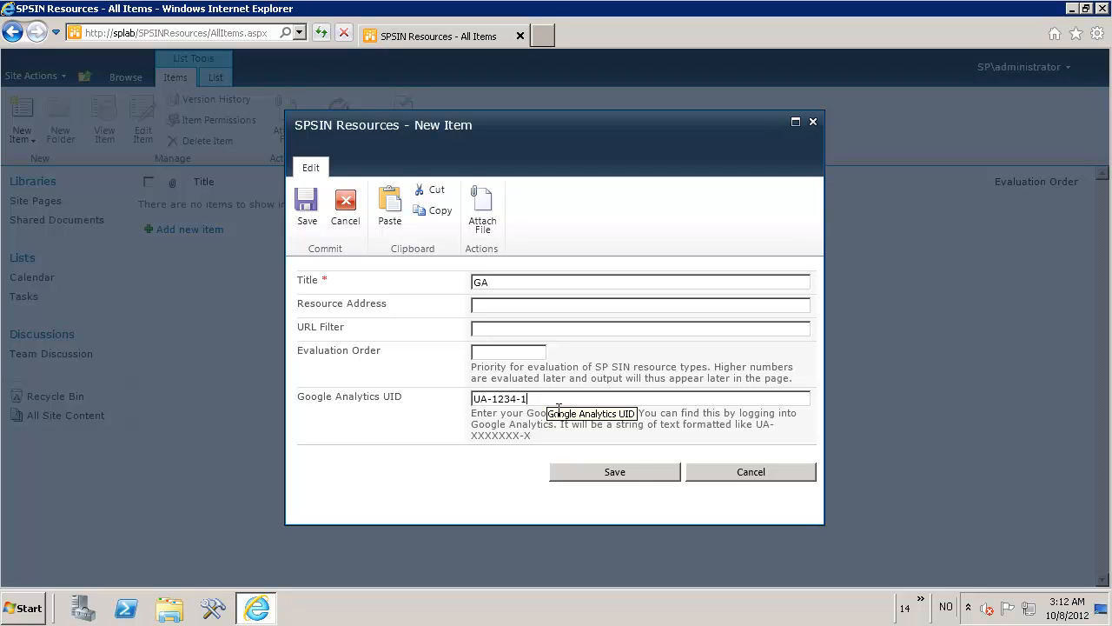
left_click(612, 476)
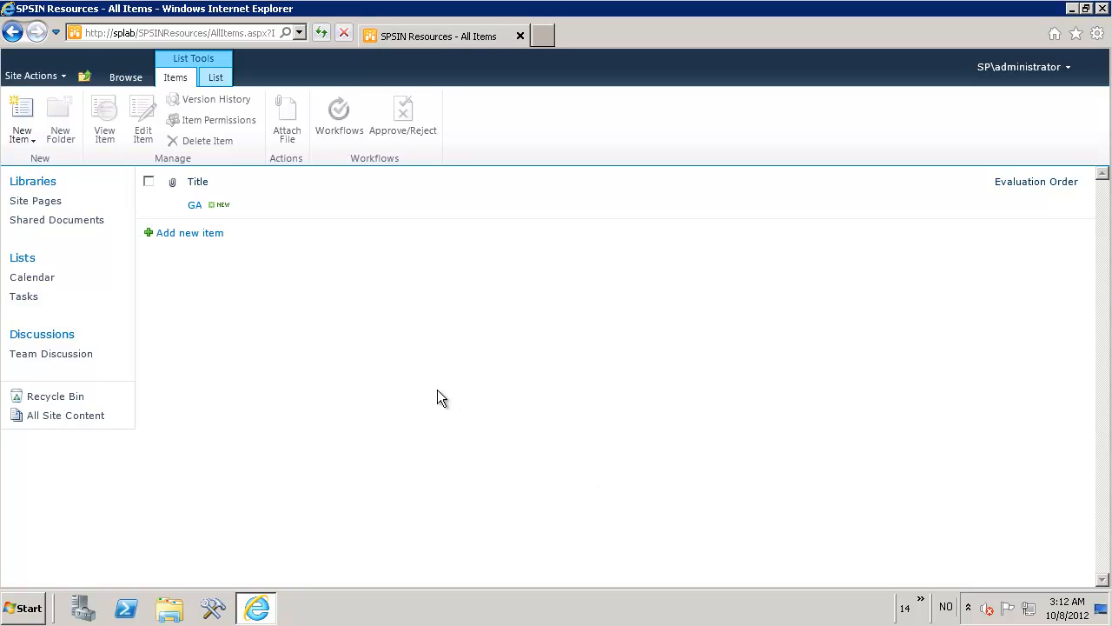
Inspect the resources page's HTML source for the injected Google Analytics tracking script, and close the source window
right_click(399, 323)
left_click(465, 473)
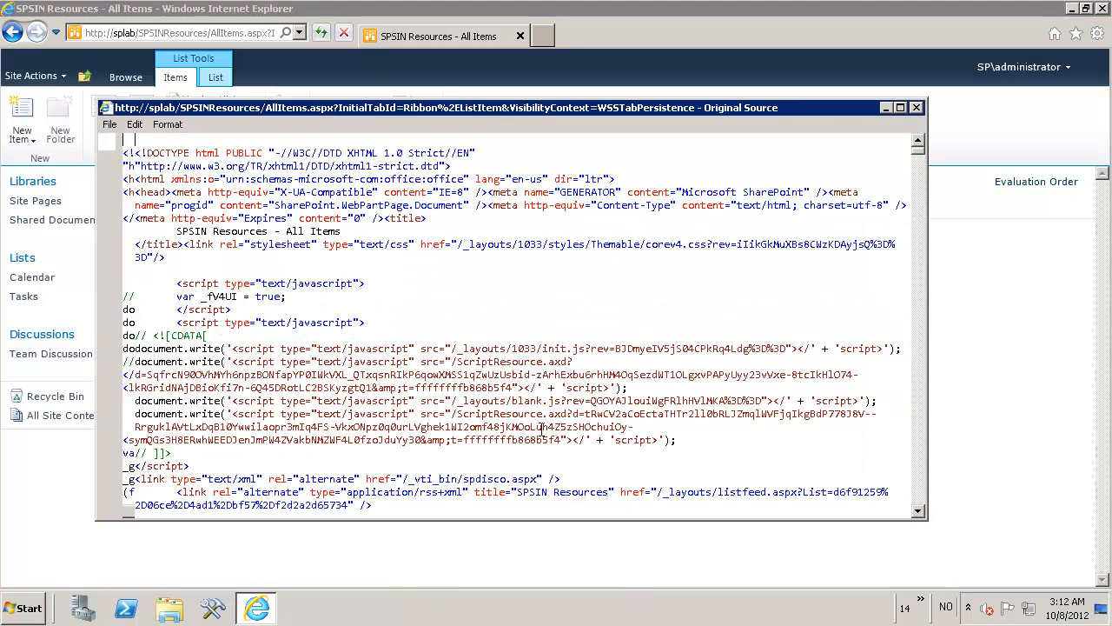
scroll(352, 395, "down", 4)
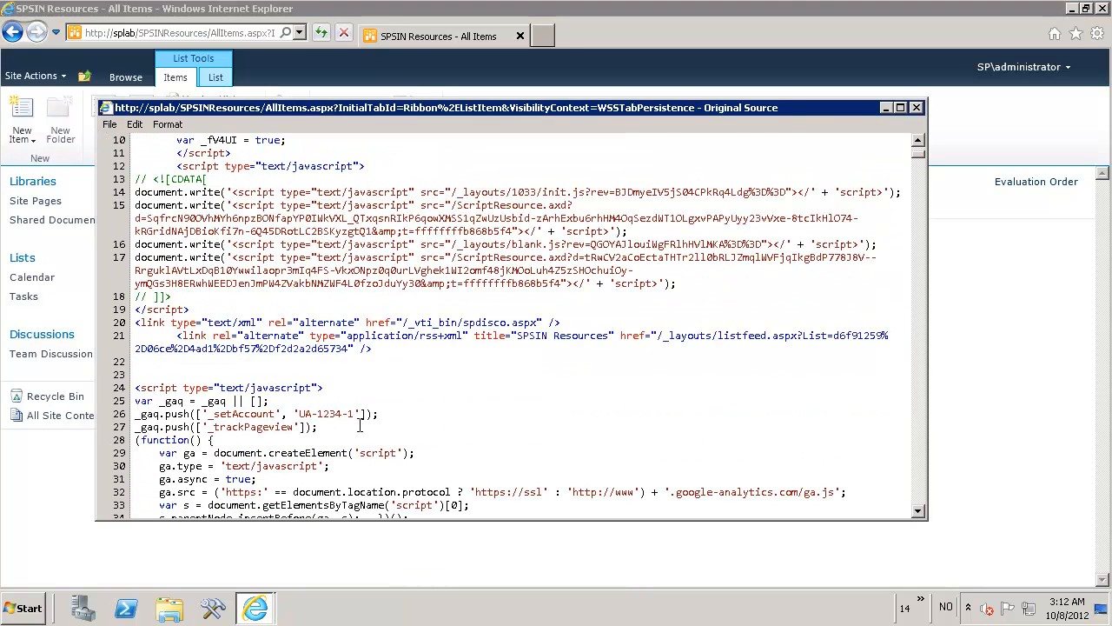
scroll(360, 424, "down", 1)
left_click_drag(260, 493, 137, 346)
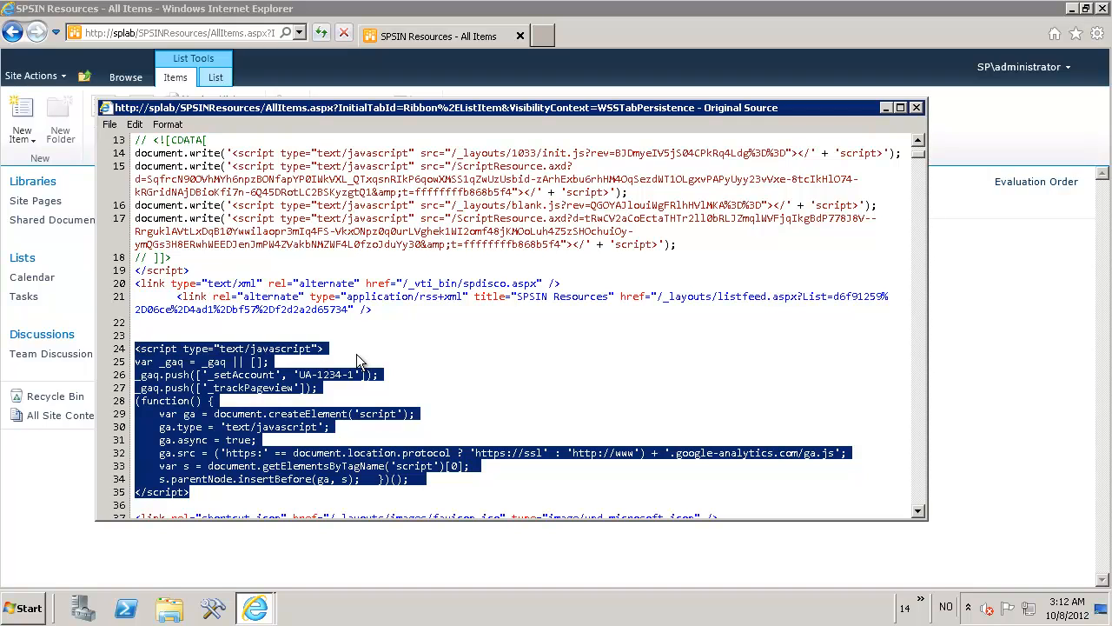
left_click(356, 361)
left_click(916, 106)
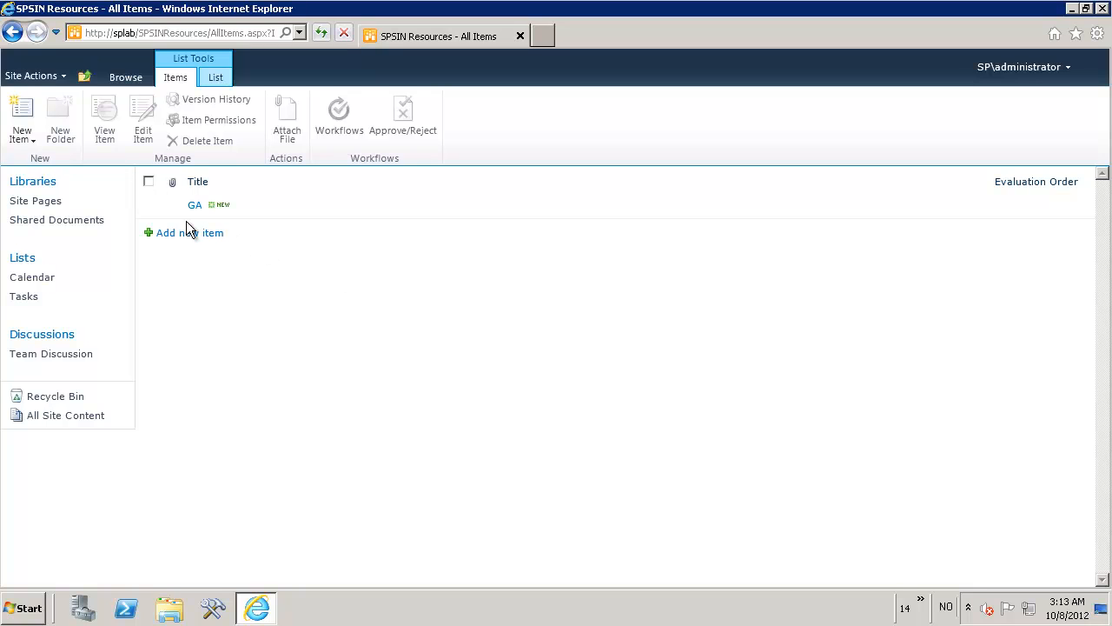
Delete the GA item from the SPSIN Resources list
left_click(149, 206)
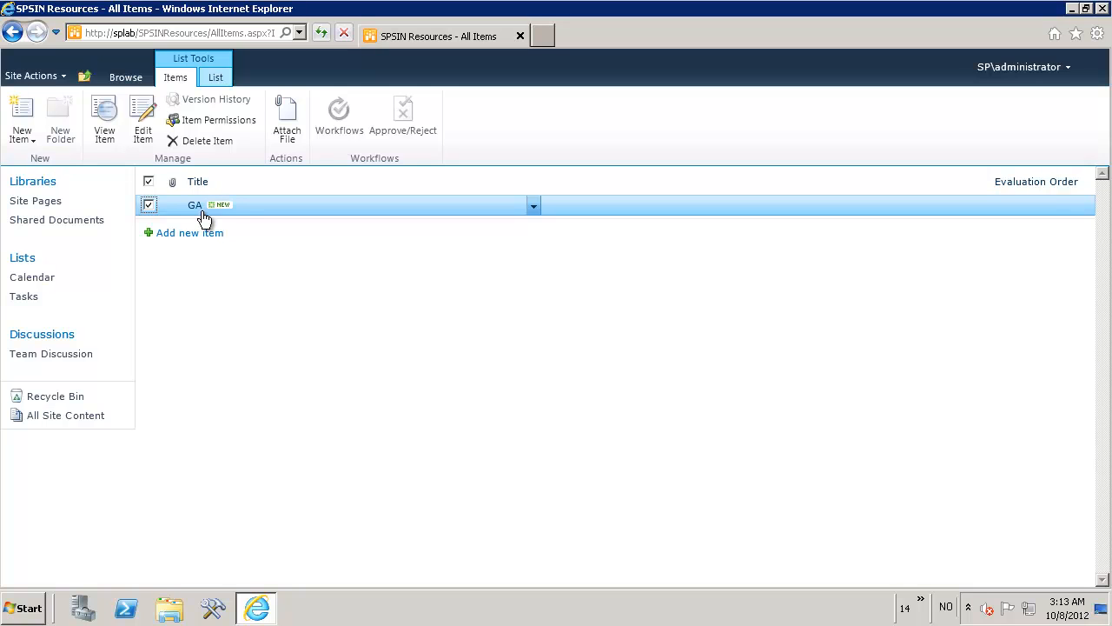
left_click(186, 143)
left_click(626, 356)
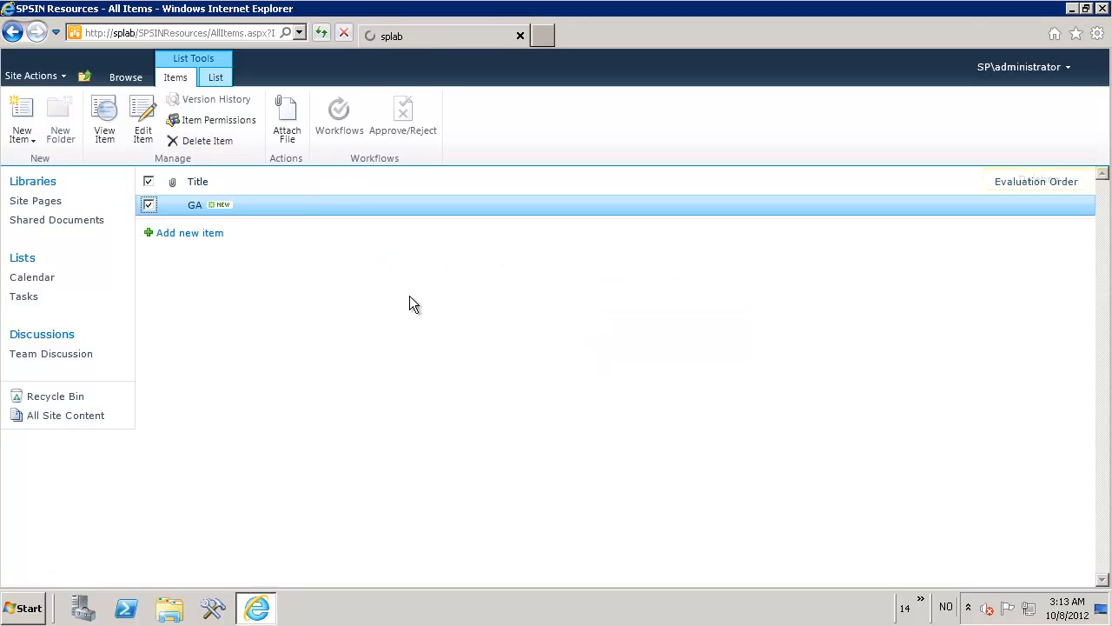
Create a Google Analytics Resource Type item titled GA with the Google Analytics UID left blank, and save it
left_click(23, 143)
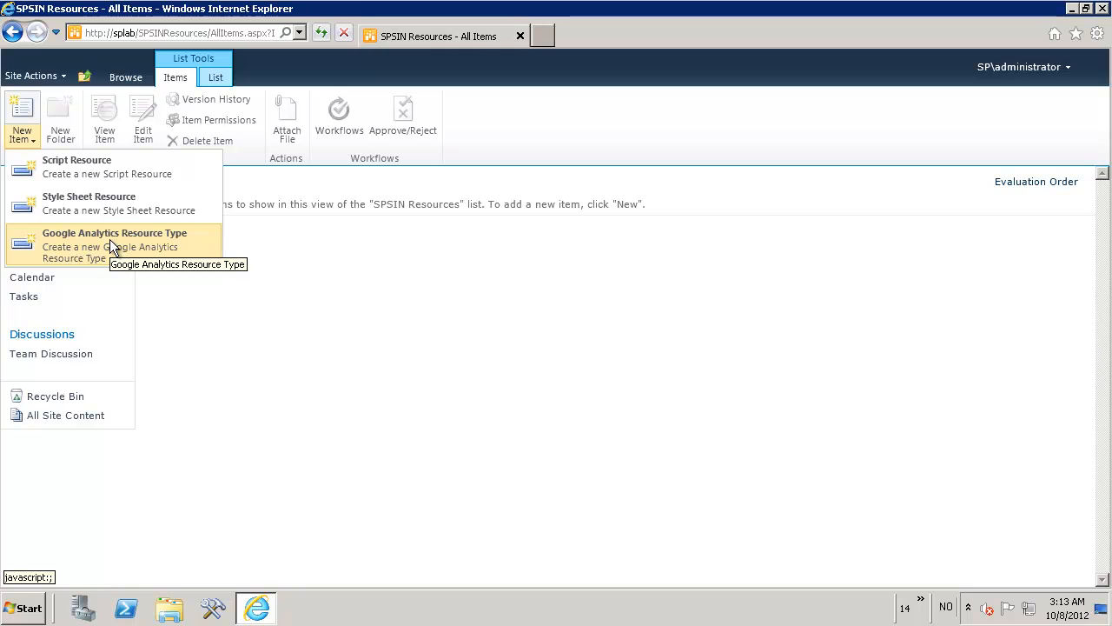
left_click(109, 239)
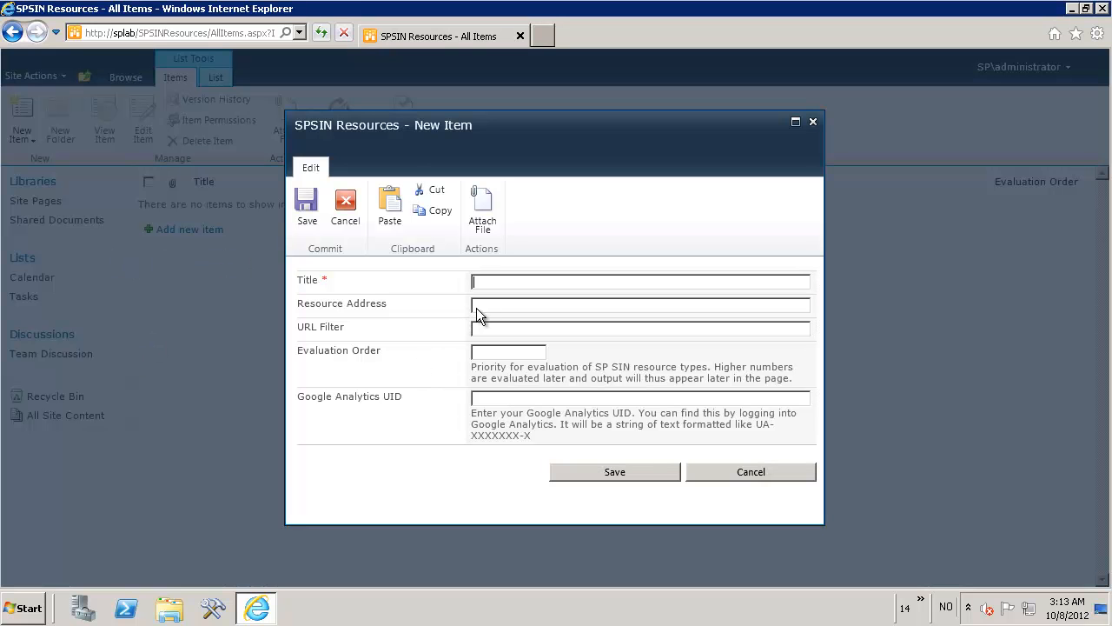
type("GA")
left_click(625, 473)
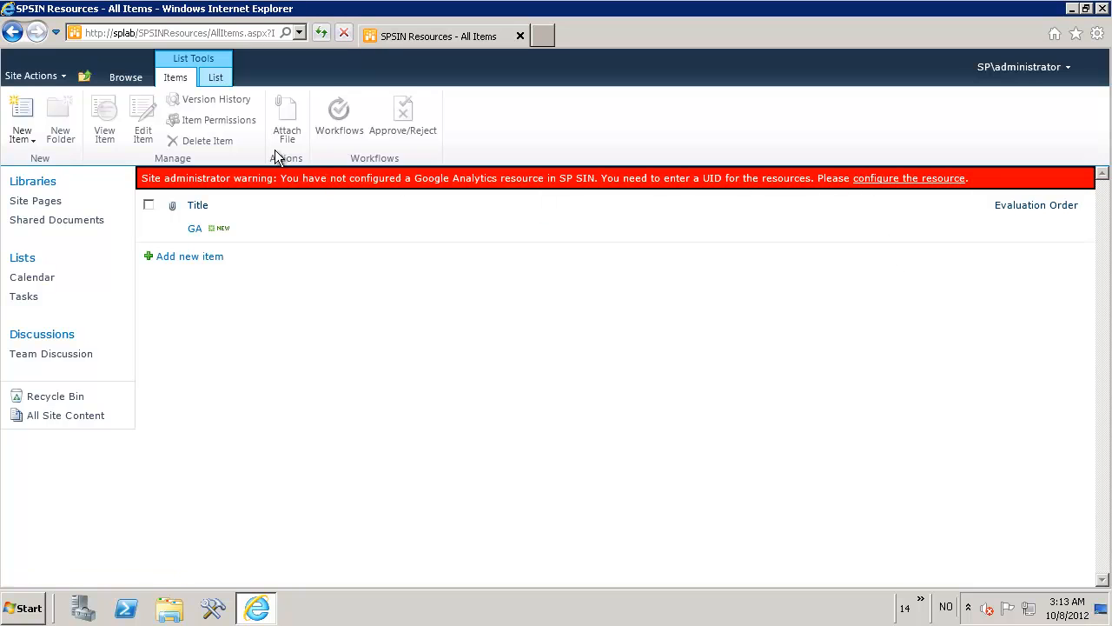
Go to the site's home page and follow the warning's configuration link to view the GA resource's properties
left_click(115, 76)
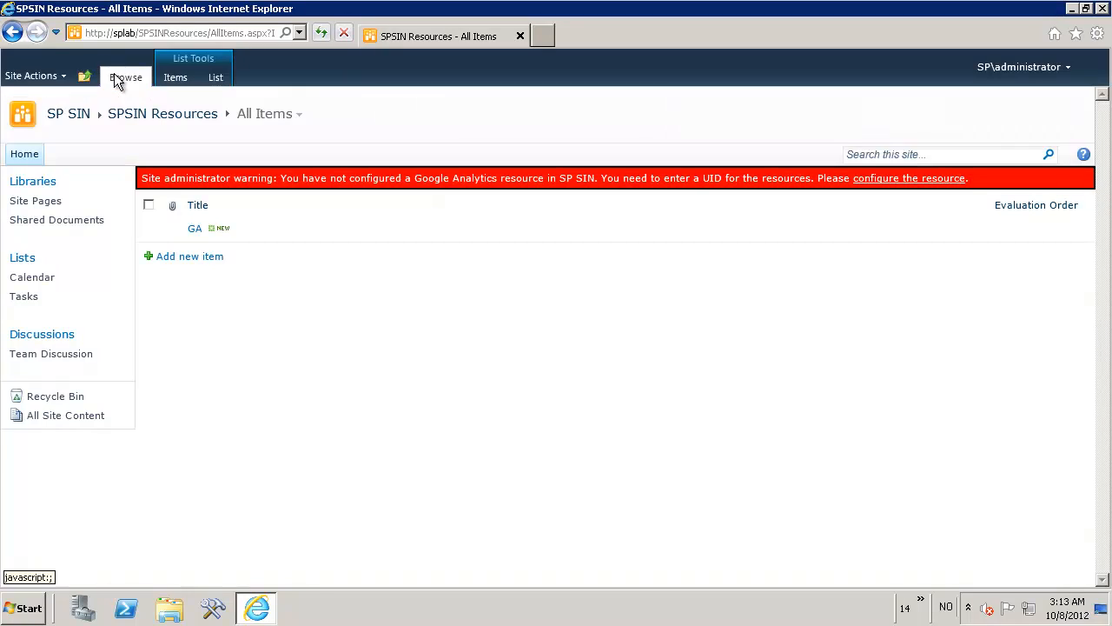
left_click(74, 115)
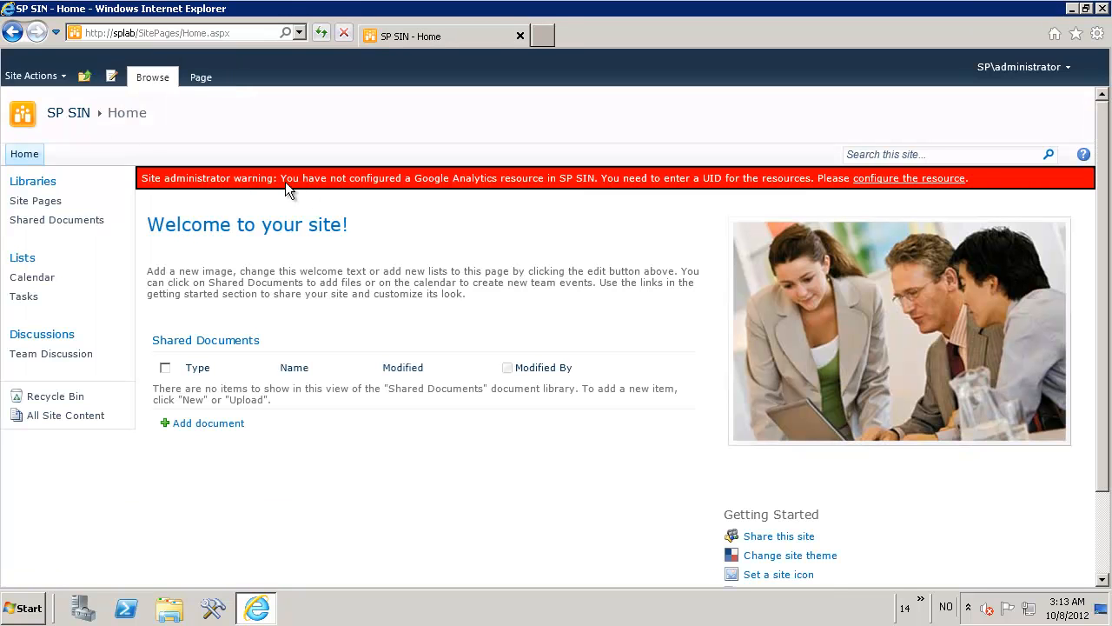
left_click(906, 179)
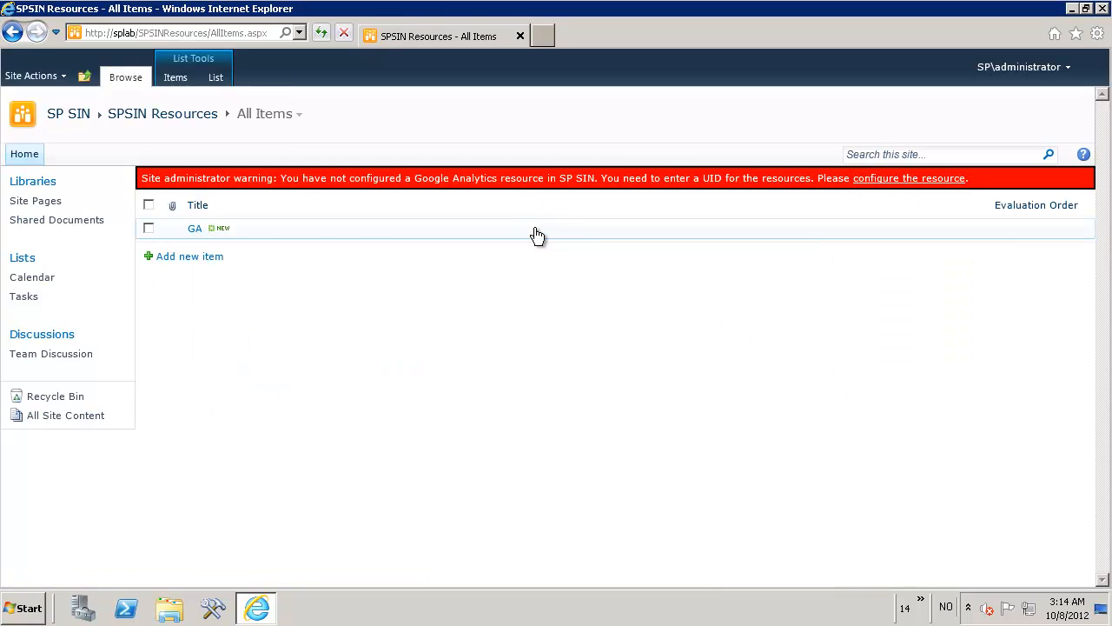
left_click(533, 229)
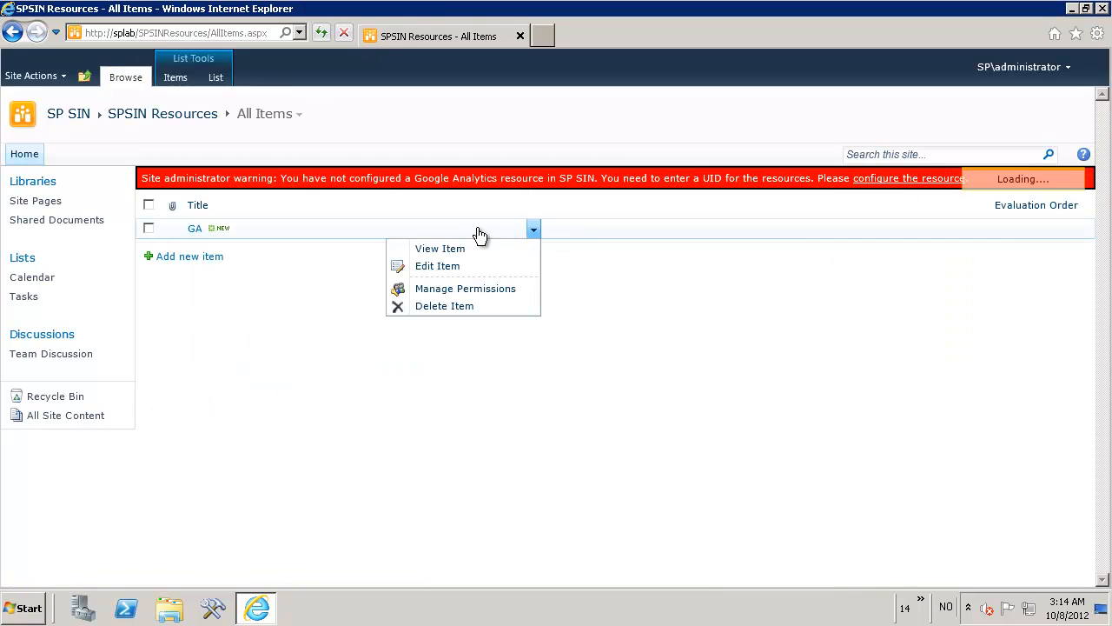
left_click(205, 231)
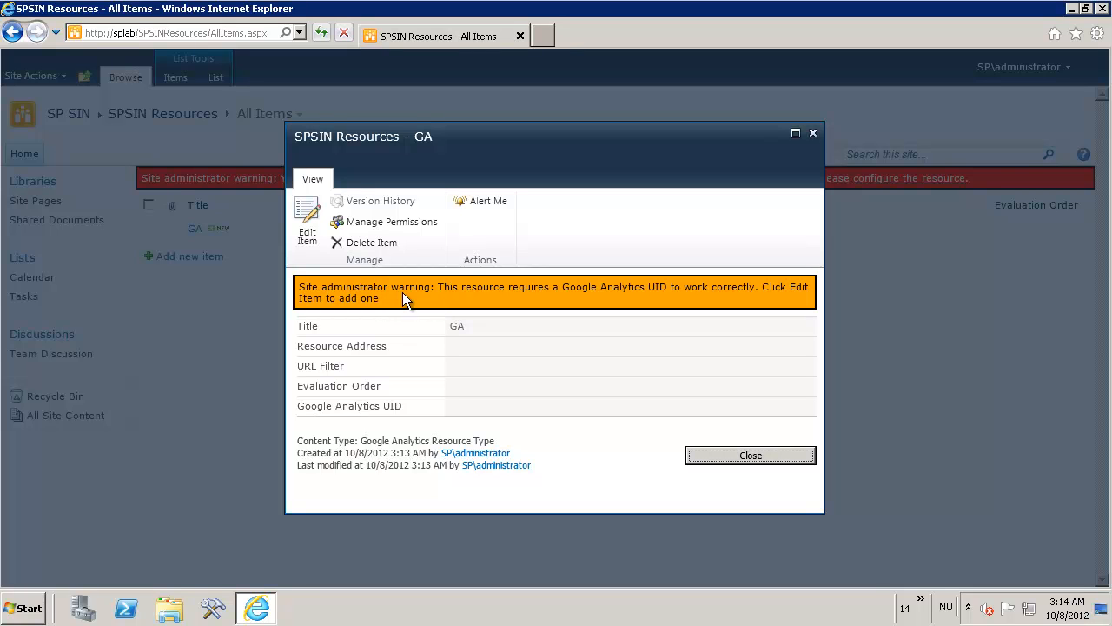
Edit the GA resource to set its Google Analytics UID to UA-1234-1, and save the item
left_click(306, 219)
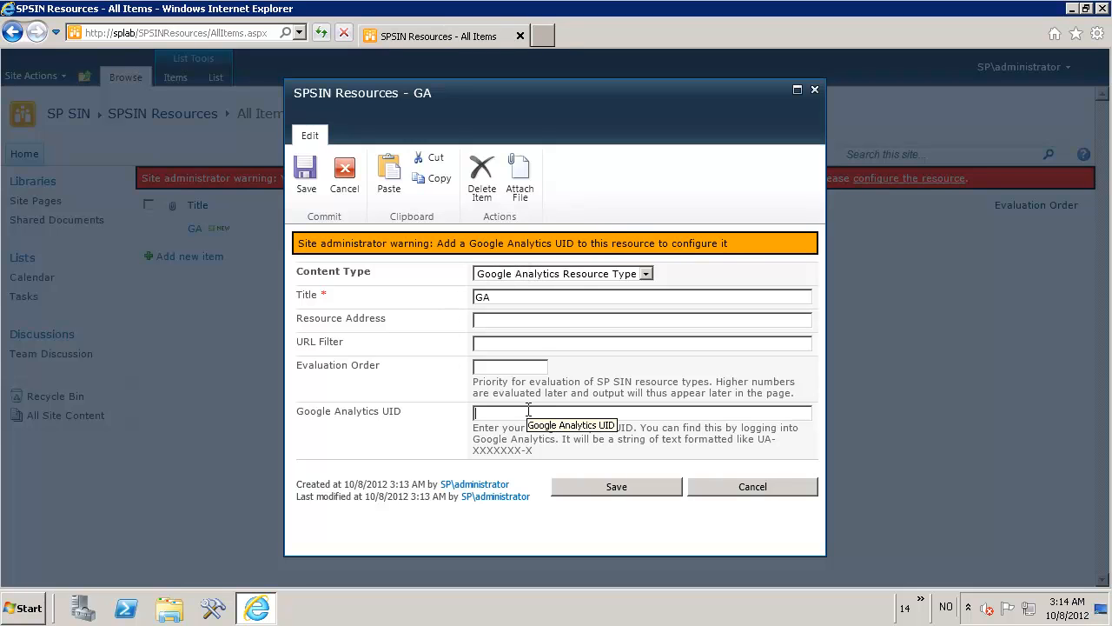
type("UA-1234-1")
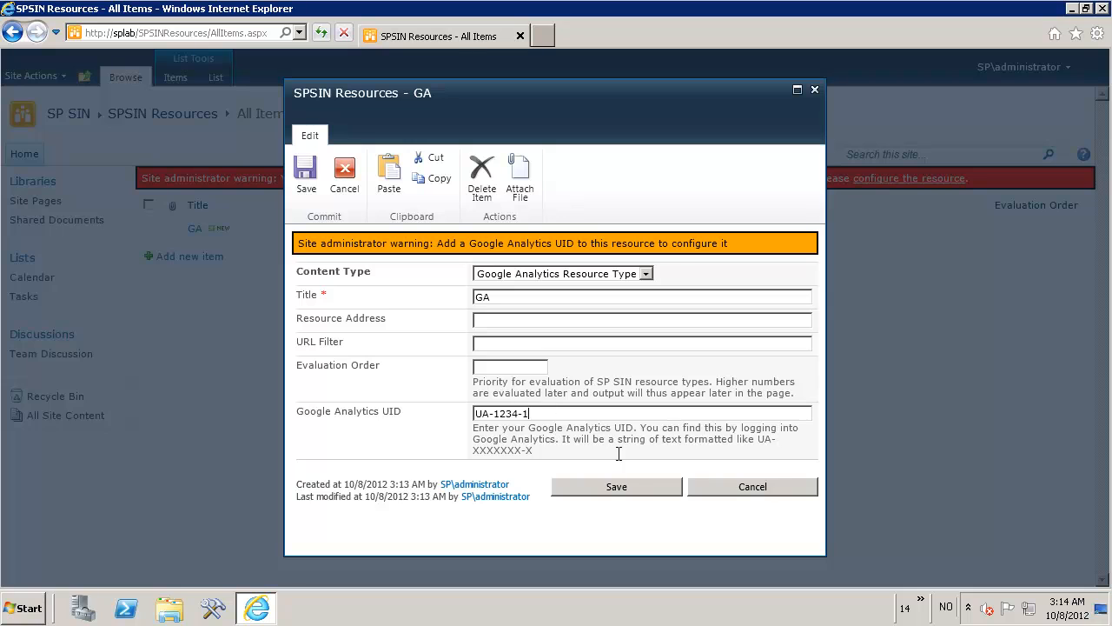
left_click(604, 490)
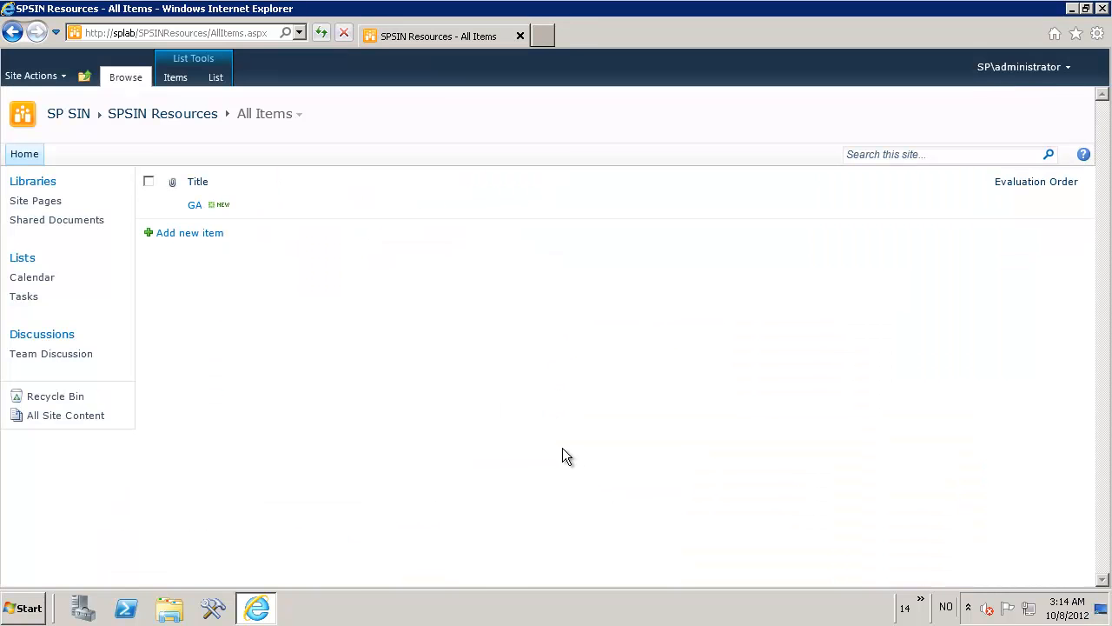
Reopen the GA item from the resources list, change its Google Analytics UID to the malformed value UA-1234-1e, and save it
left_click(196, 207)
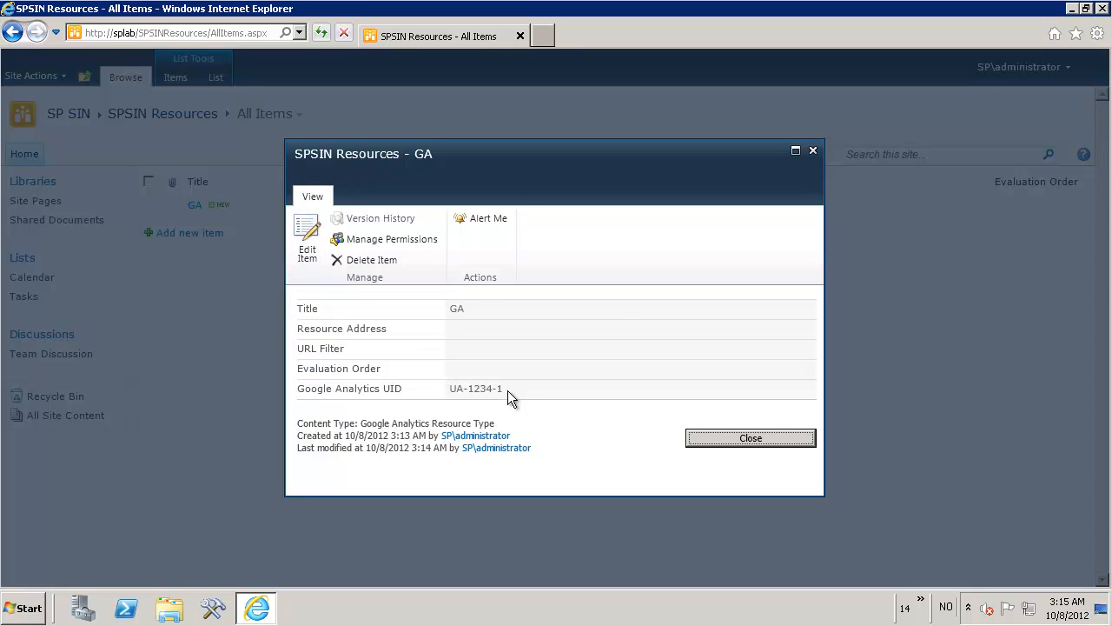
left_click(309, 237)
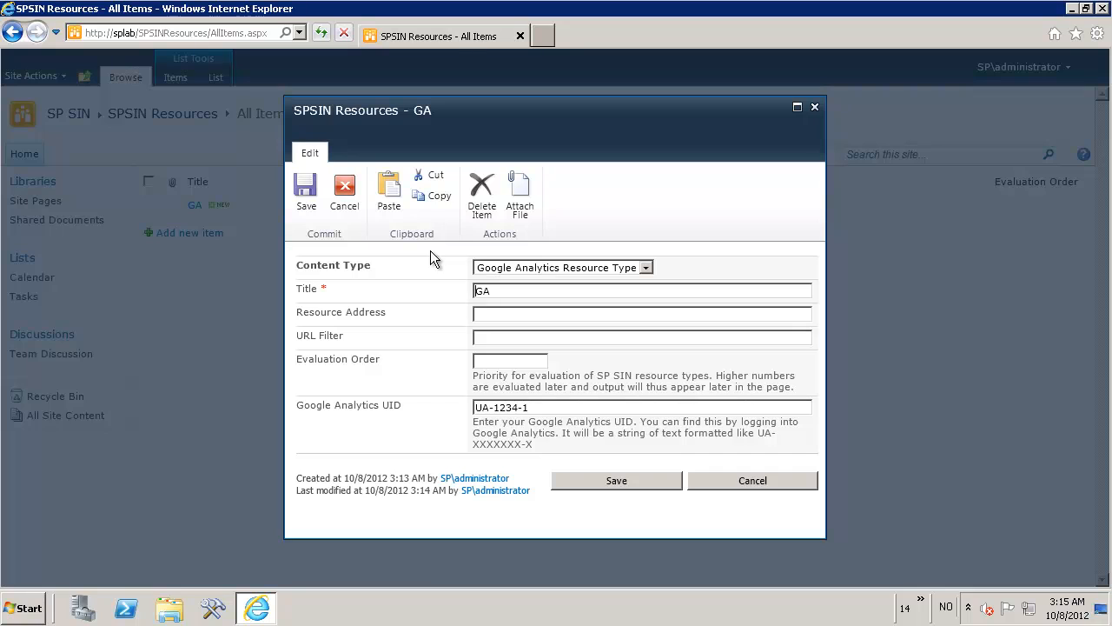
left_click(572, 406)
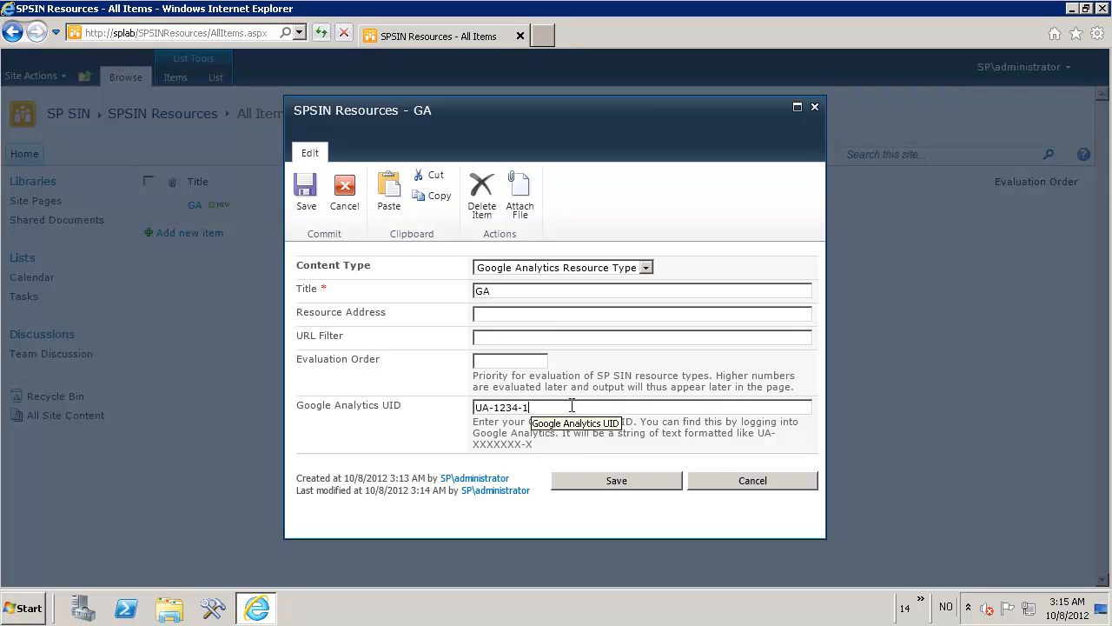
type("e")
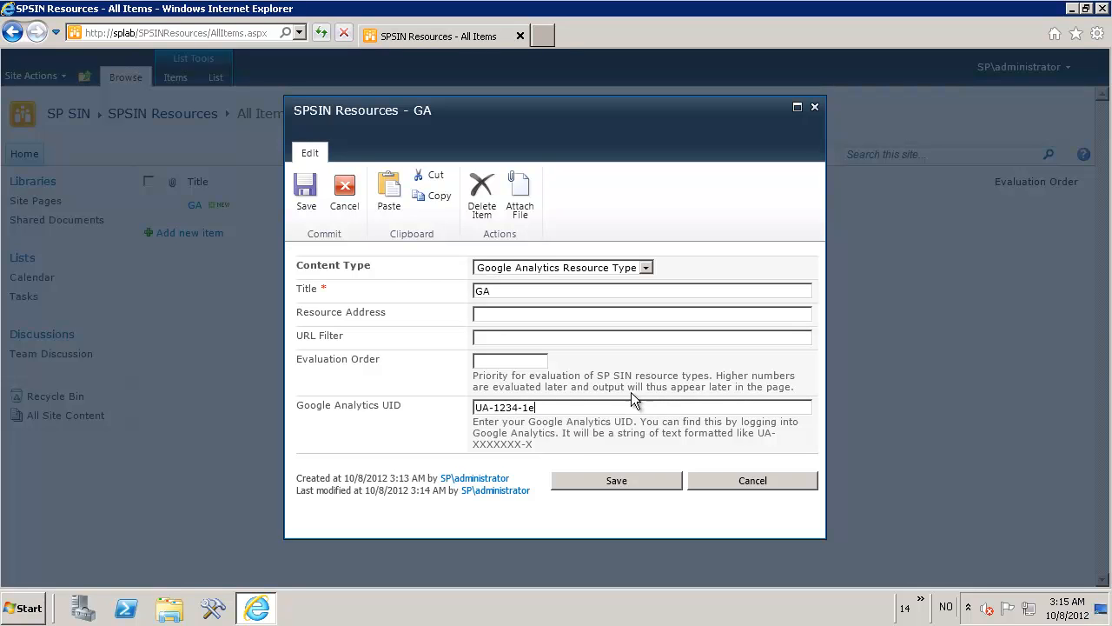
left_click(596, 478)
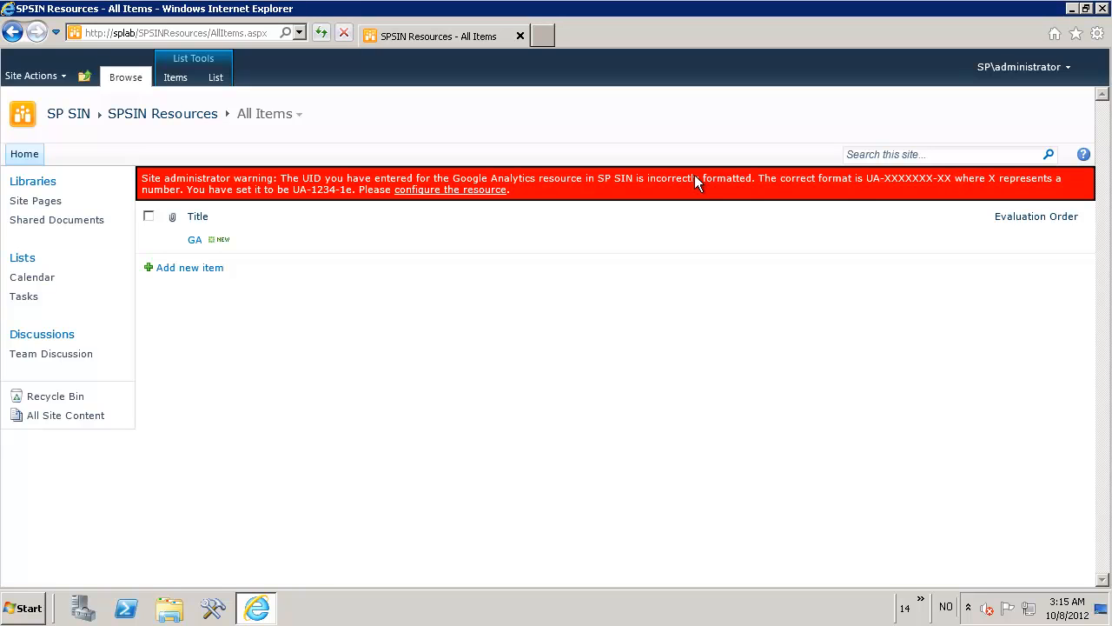
Open the GA item for editing again, correct its Google Analytics UID to UA-1234-1, and save it
left_click(195, 240)
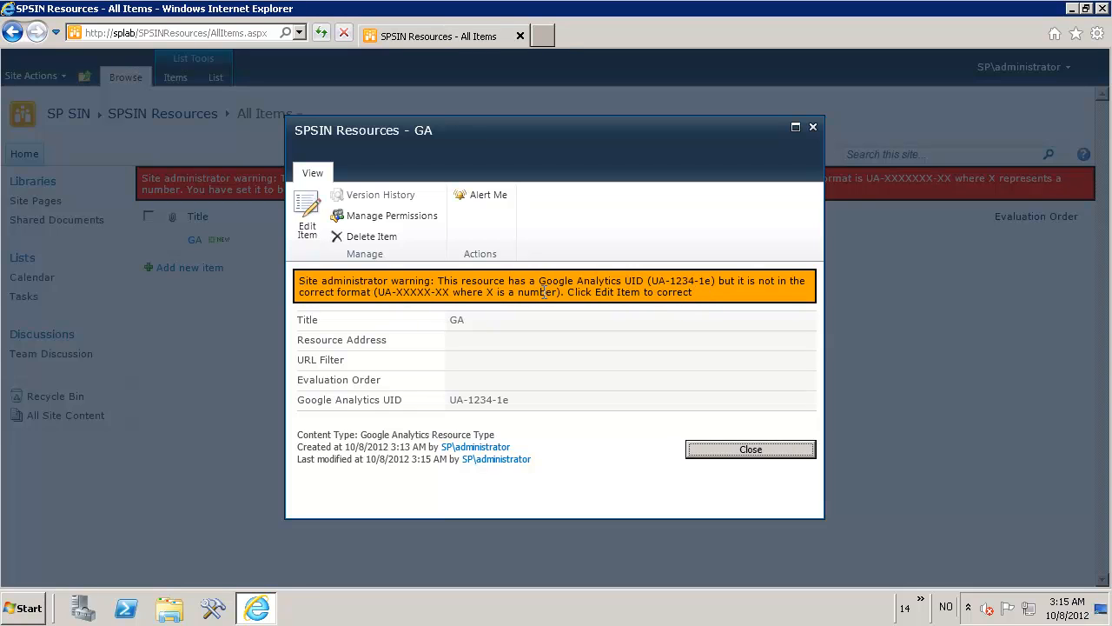
left_click(308, 216)
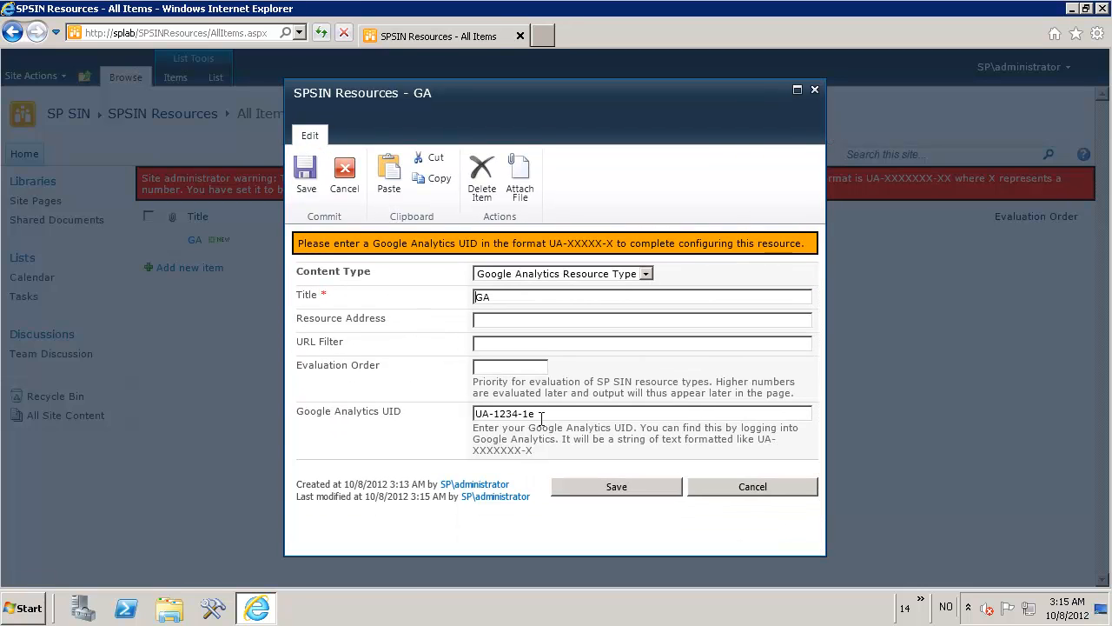
key("BackSpace")
left_click(593, 492)
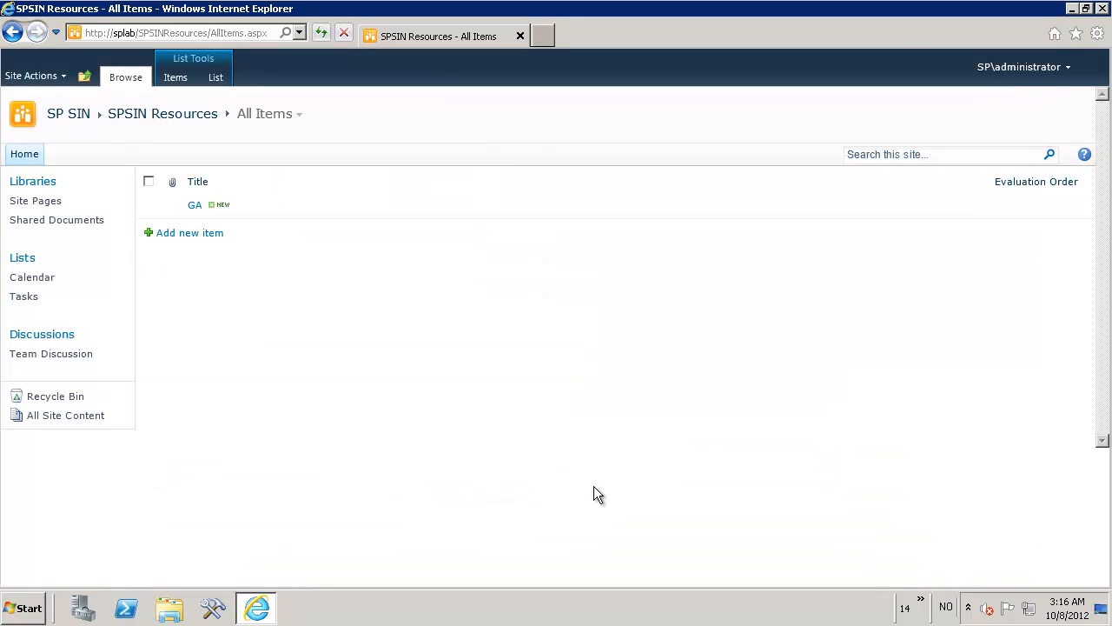